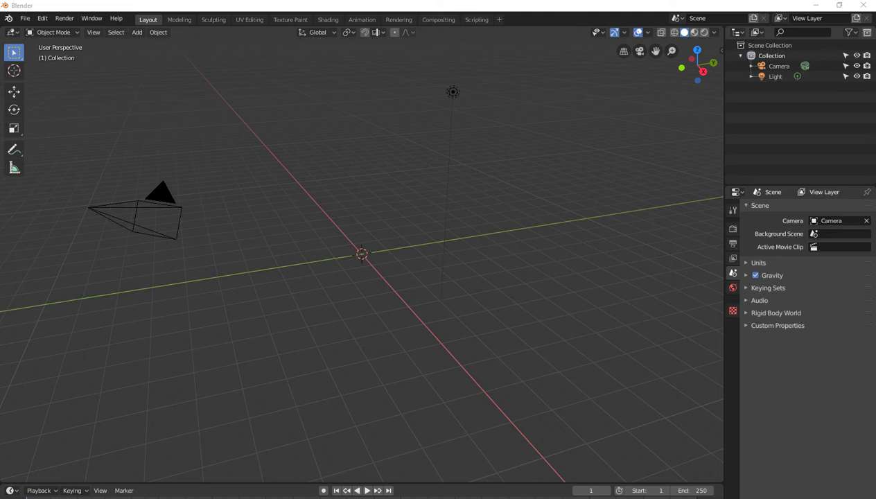
Step: Add a text object at the scene origin
mouse_move(361, 277)
middle_mouse_down()
mouse_move(415, 277)
mouse_move(374, 270)
middle_mouse_up()
key("shift+a")
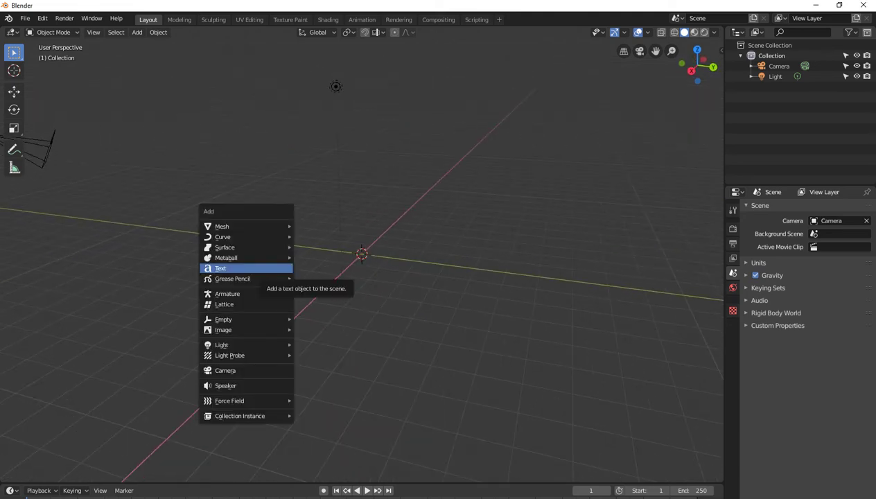
left_click(228, 268)
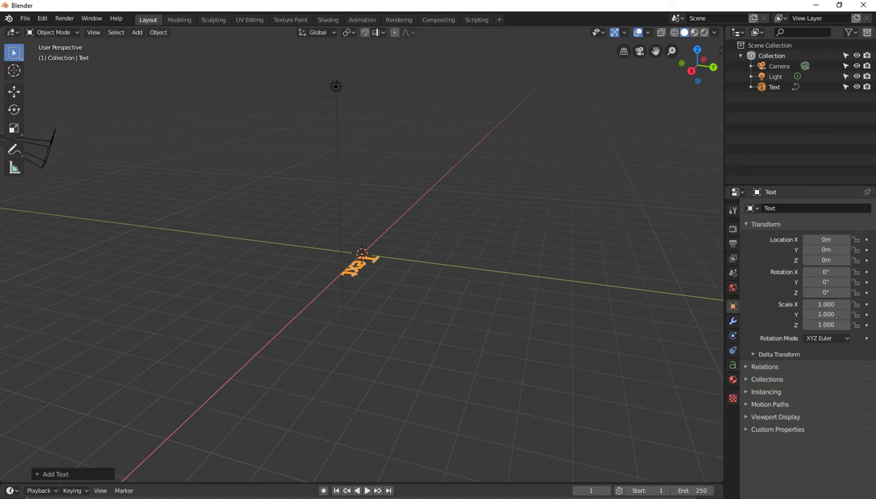
Step: Rotate the text 90° about X with R X 90 so it stands upright
type("rx90")
key("Return")
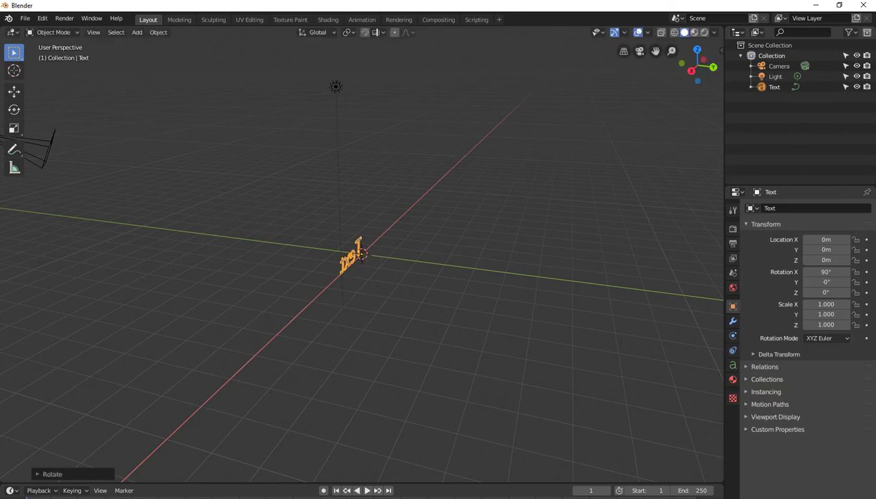
mouse_move(360, 277)
middle_mouse_down()
mouse_move(526, 277)
mouse_move(388, 277)
mouse_move(430, 277)
middle_mouse_up()
scroll(360, 253, "up", 3)
scroll(360, 257, "up", 2)
scroll(361, 256, "up", 1)
Step: Replace the text with a capital G and expand the Font panel in Object Data properties
key("Tab")
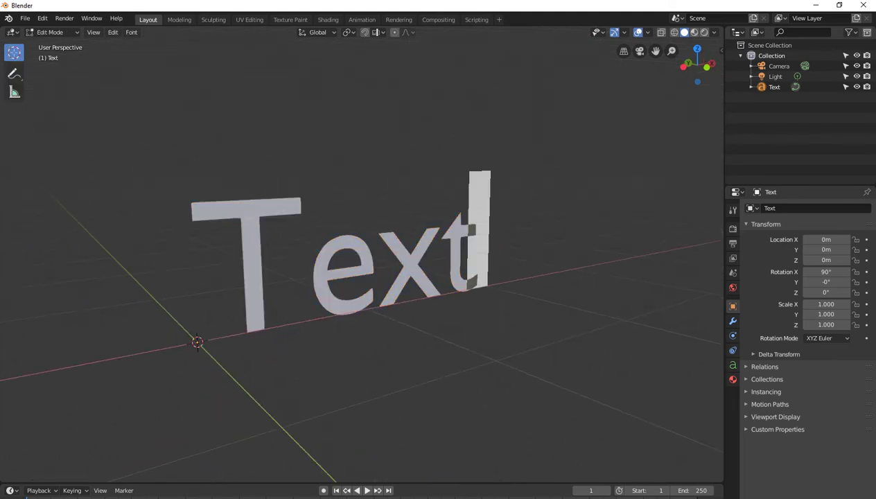
key("ctrl+a")
type("G")
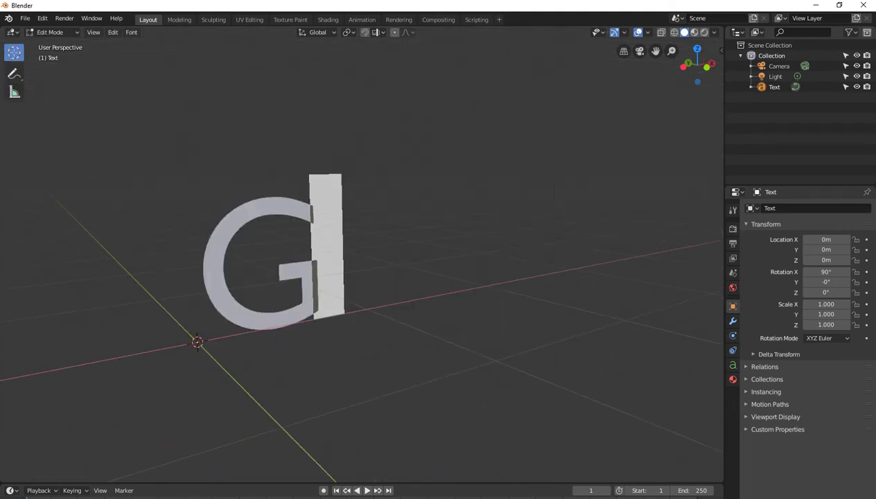
key("ctrl+a")
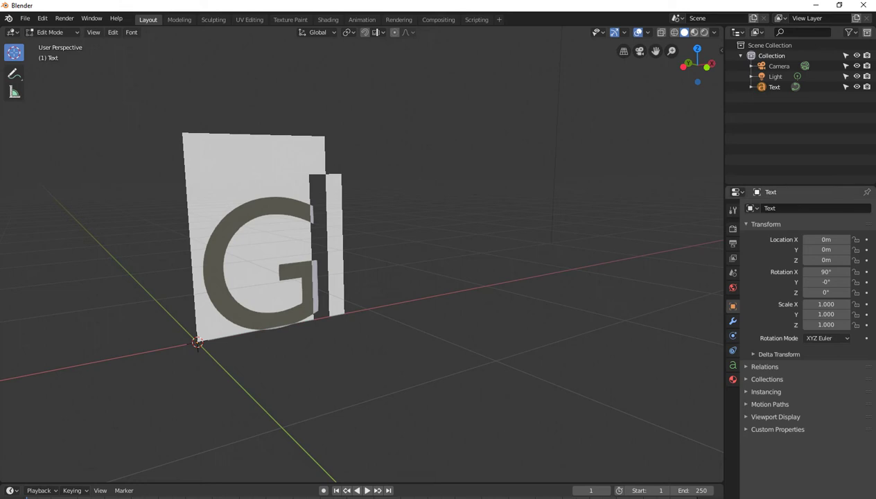
left_click(732, 365)
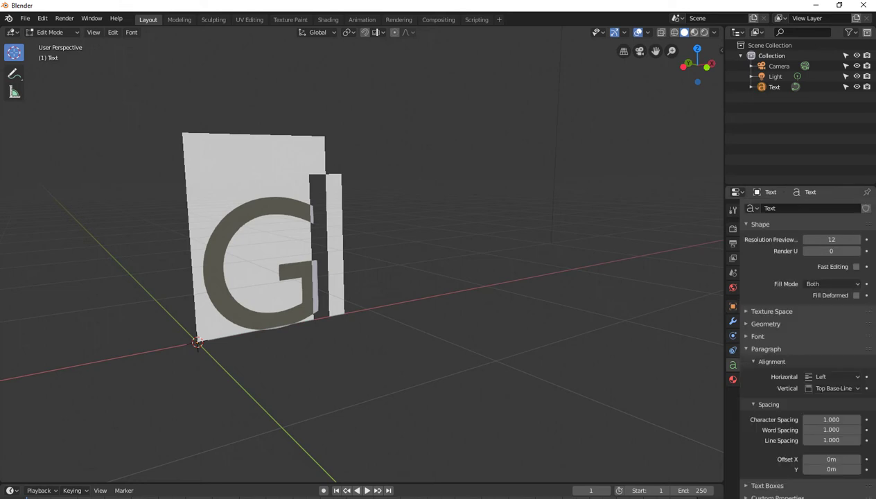
left_click(757, 336)
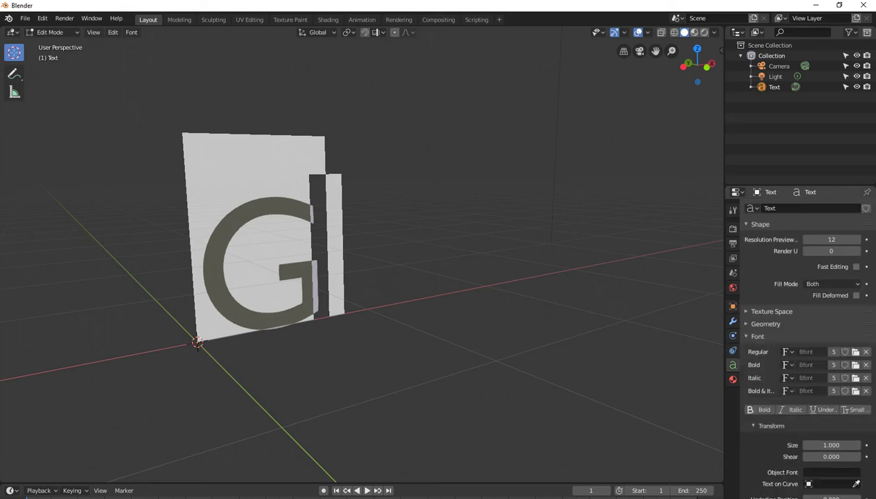
Step: Browse to C:\Windows\Fonts for the Regular font, checking the ConcertOne-Regular file name in Explorer
left_click(823, 360)
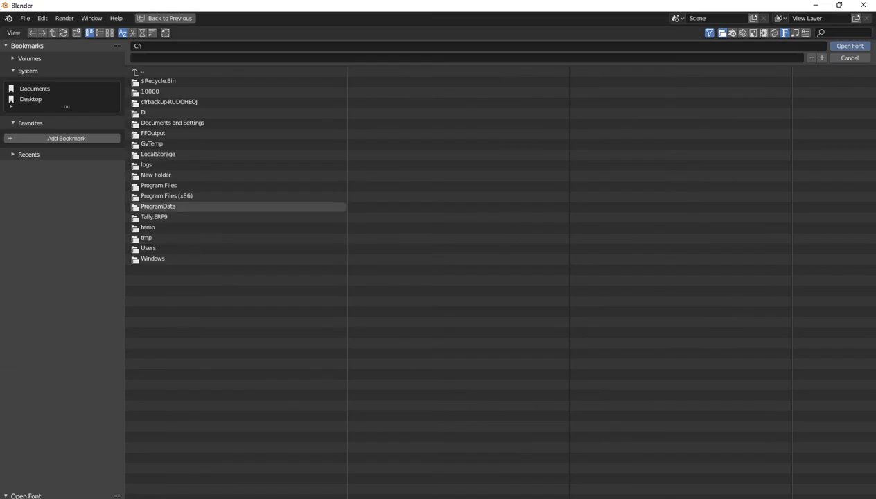
left_click(208, 259)
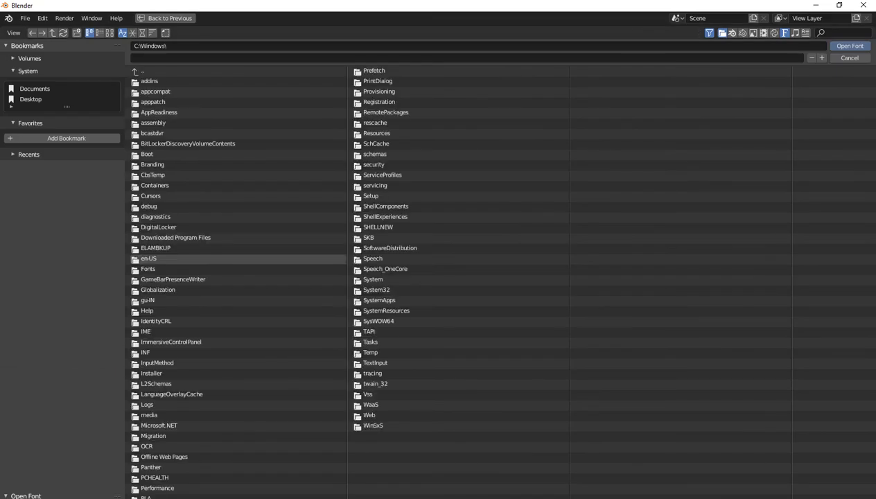
left_click(173, 268)
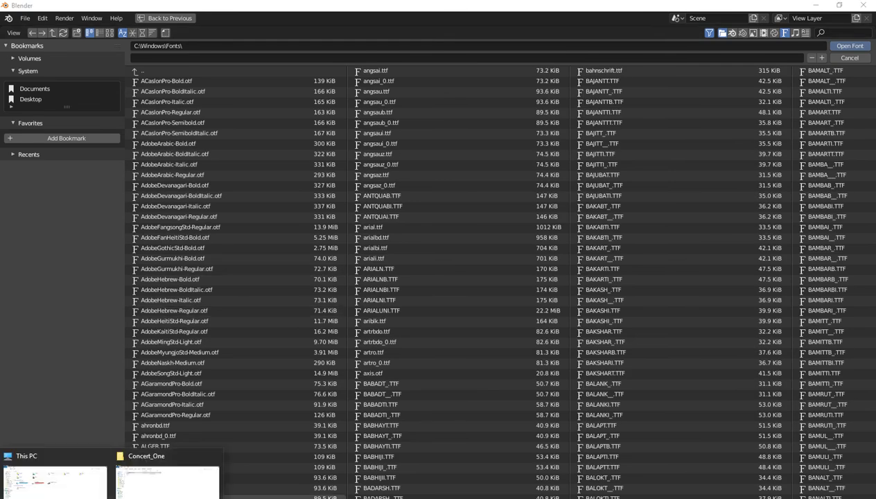
left_click(167, 481)
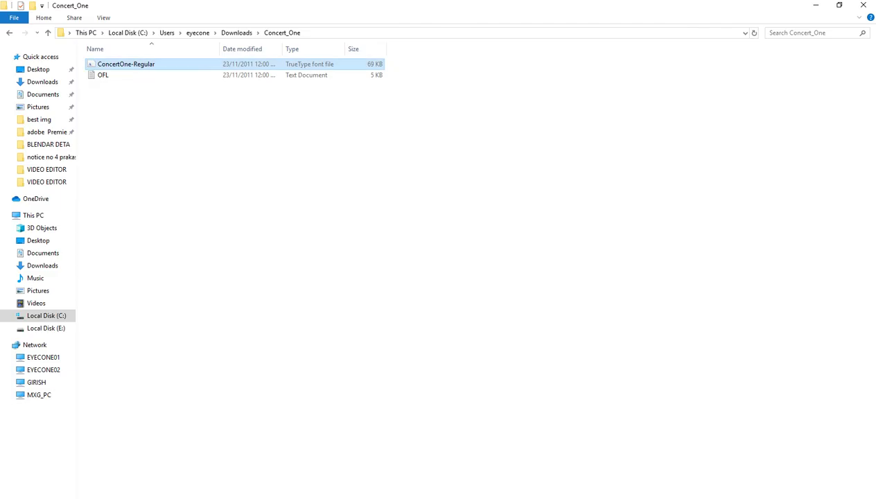
key("F2")
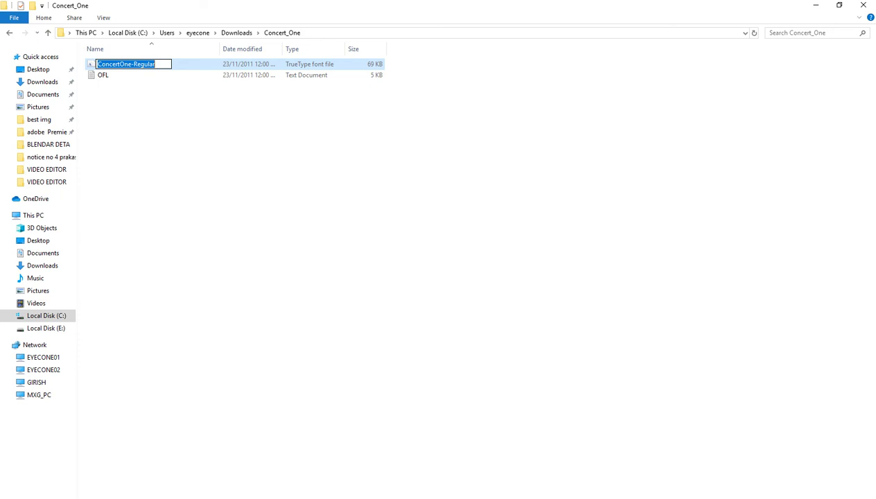
key("alt+Tab")
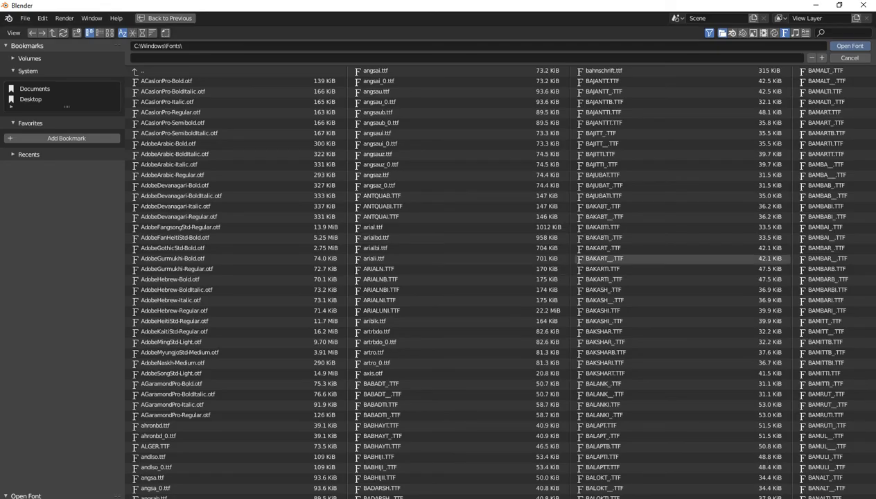
Step: Load ConcertOne-Regular.ttf as the text's Regular font
scroll(658, 258, "down", 1)
scroll(658, 258, "down", 3)
scroll(658, 258, "down", 3)
scroll(659, 258, "down", 3)
scroll(658, 258, "down", 3)
scroll(658, 258, "down", 3)
scroll(658, 257, "down", 3)
scroll(658, 257, "down", 4)
scroll(658, 258, "down", 3)
scroll(658, 257, "down", 4)
scroll(658, 258, "down", 3)
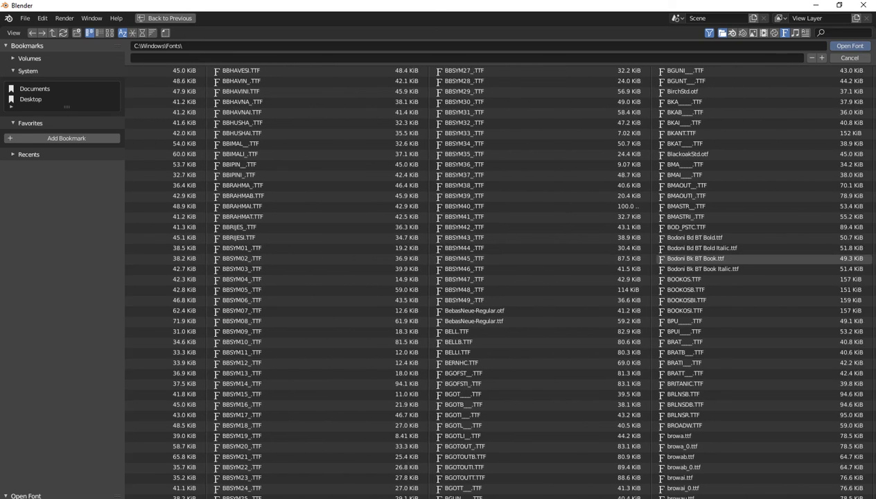
scroll(658, 258, "down", 3)
scroll(658, 258, "down", 4)
scroll(658, 252, "down", 3)
scroll(659, 247, "down", 3)
scroll(658, 250, "down", 4)
scroll(658, 257, "down", 4)
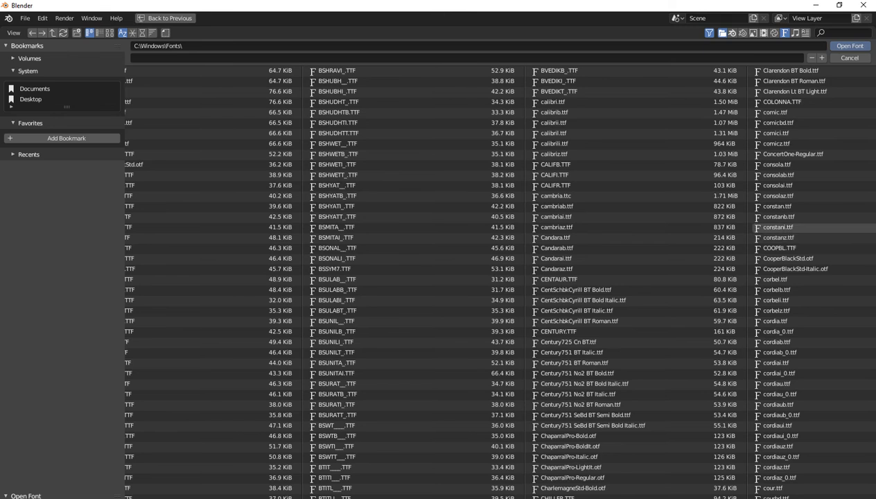
left_click(790, 154)
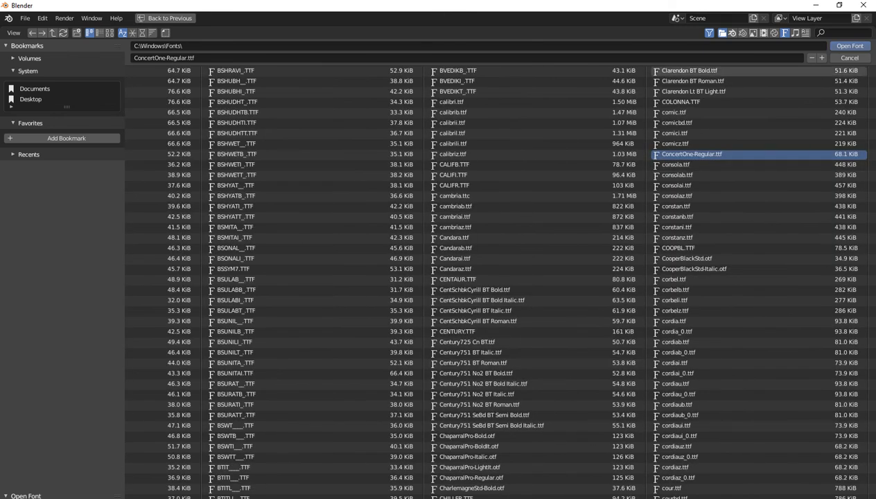
key("Return")
scroll(362, 256, "up", 1)
Step: Delete the stray characters so the text reads only 'G', and leave Edit Mode
scroll(362, 256, "up", 2)
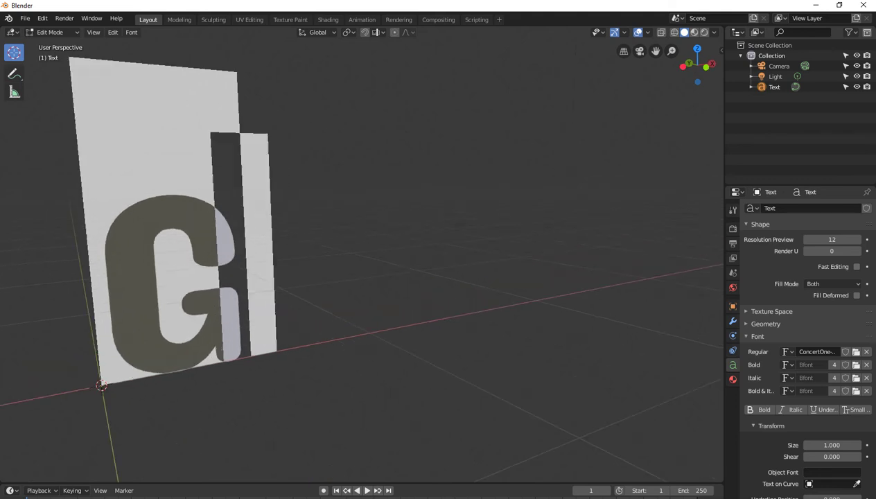
type(".")
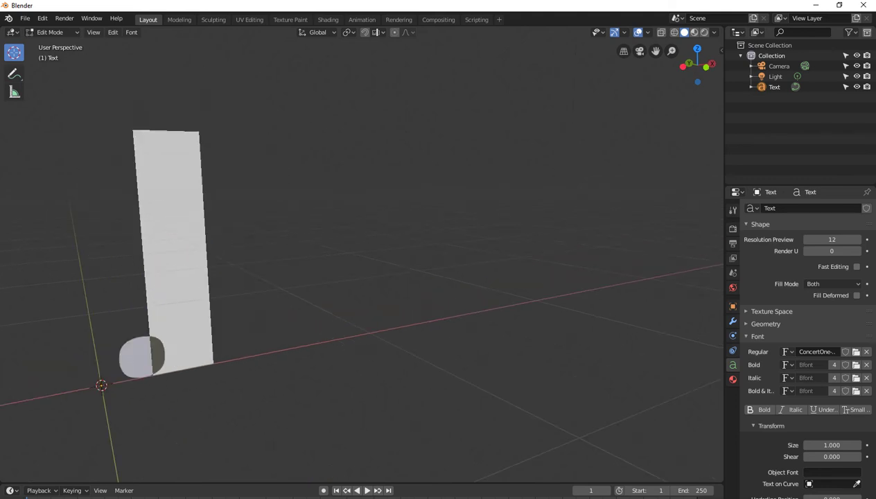
type("G")
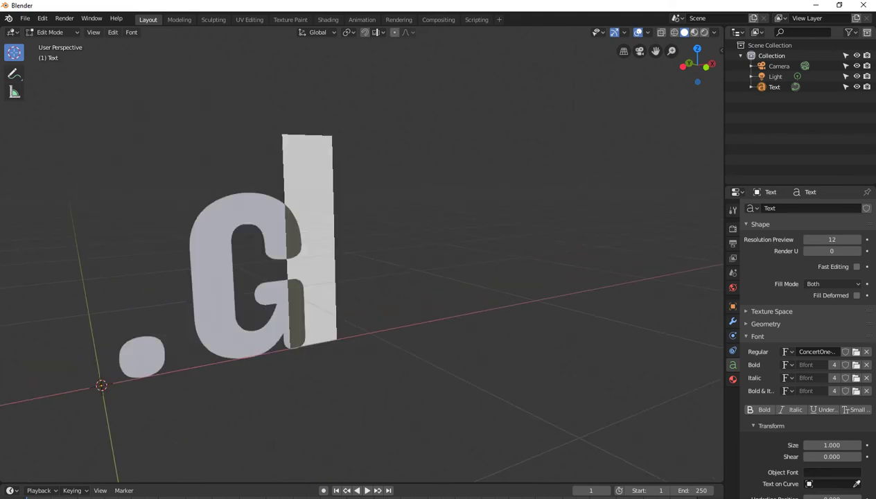
key("BackSpace")
key("BackSpace")
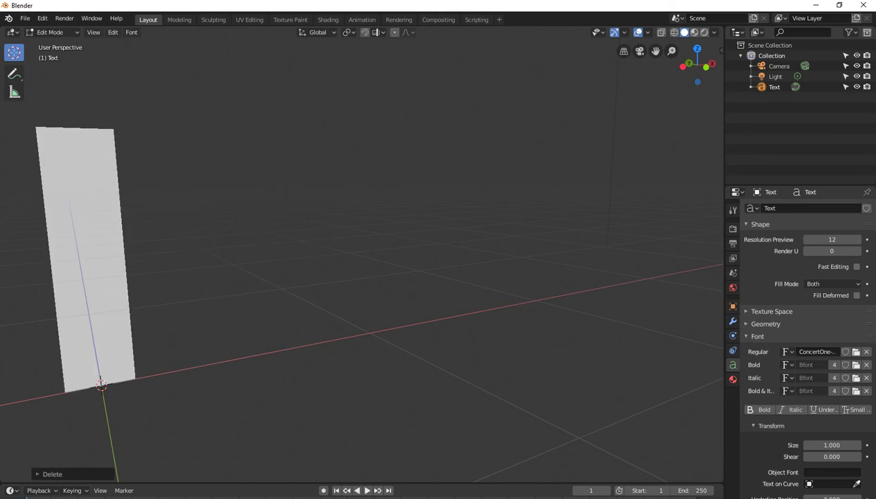
type("G")
key("Tab")
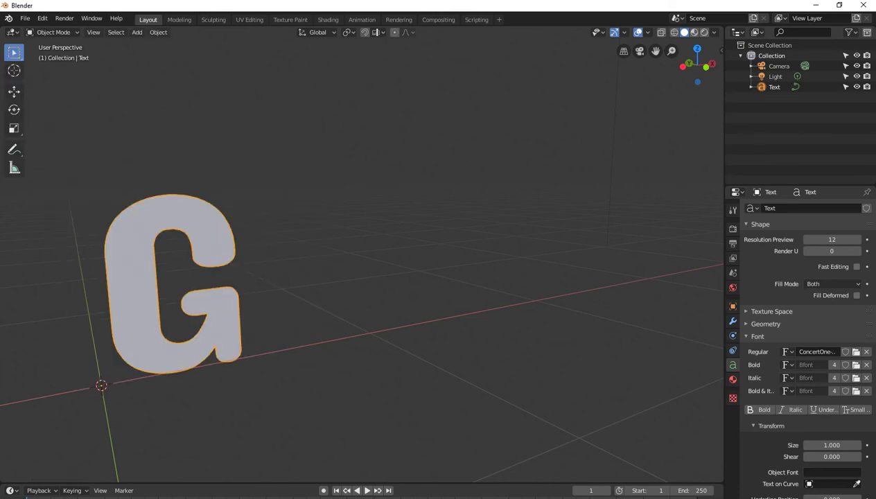
Step: Orbit the view to face the G and reselect the text object
key("alt+a")
mouse_move(416, 277)
middle_mouse_down()
mouse_move(333, 250)
mouse_move(415, 263)
middle_mouse_up()
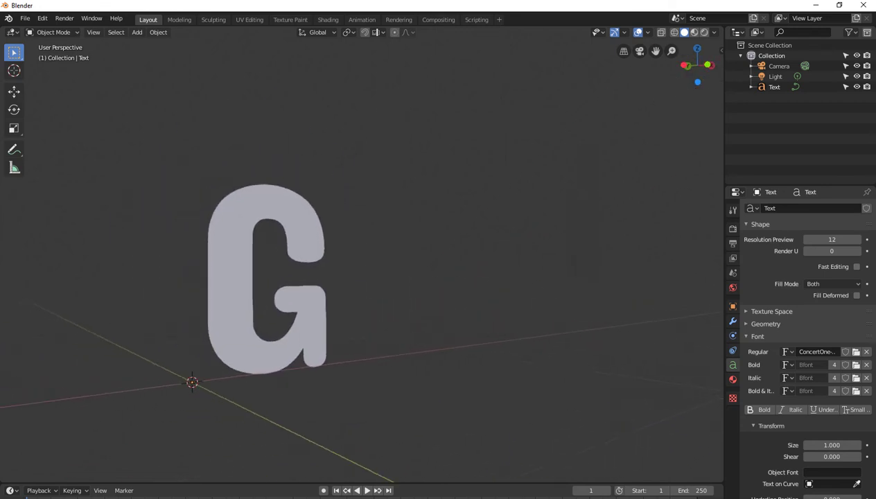
mouse_move(360, 264)
middle_mouse_down()
mouse_move(388, 263)
mouse_move(370, 256)
middle_mouse_up()
scroll(360, 263, "up", 3)
key("a")
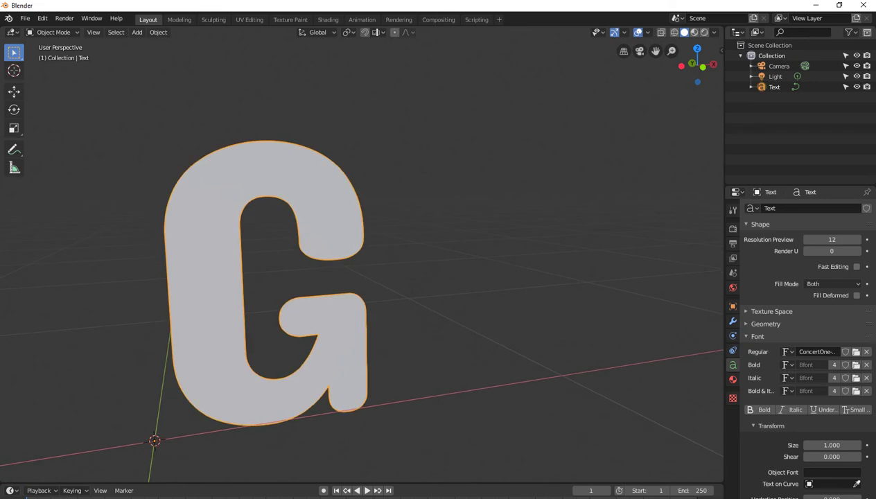
Step: Expand the Geometry panel and give the G a 0.03 m extrusion
scroll(803, 346, "down", 4)
scroll(804, 347, "down", 2)
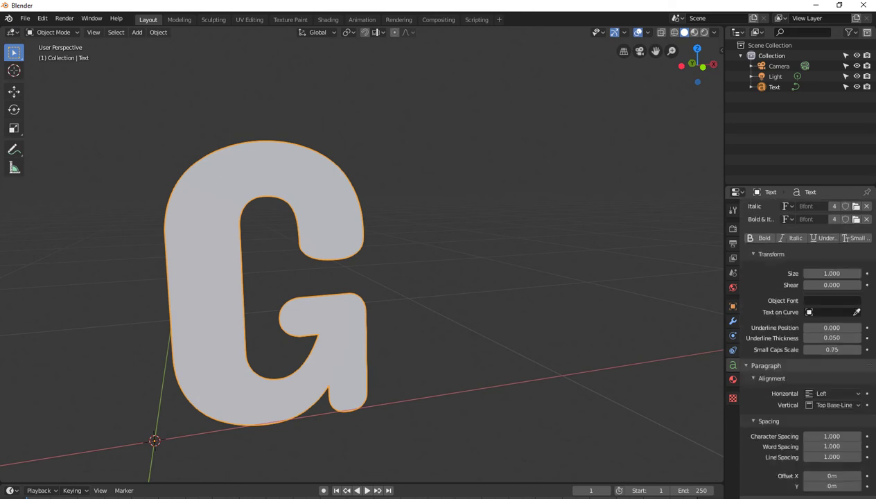
scroll(804, 346, "up", 3)
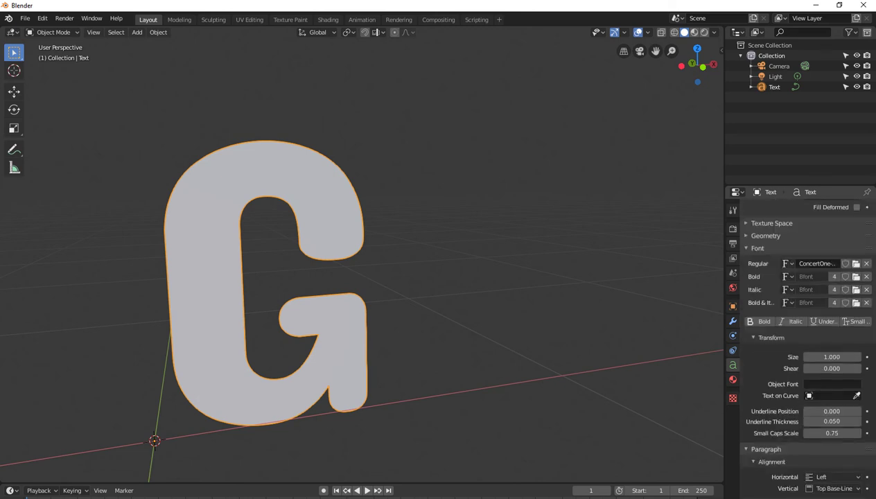
scroll(804, 347, "up", 3)
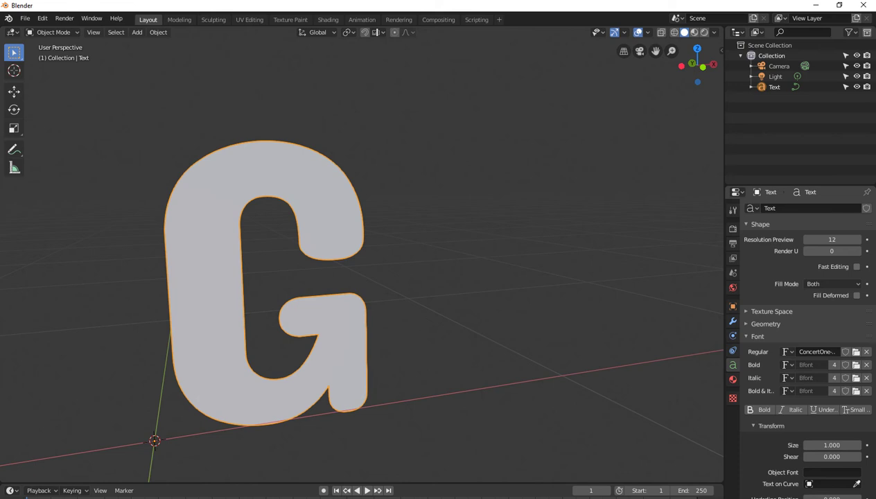
left_click(765, 323)
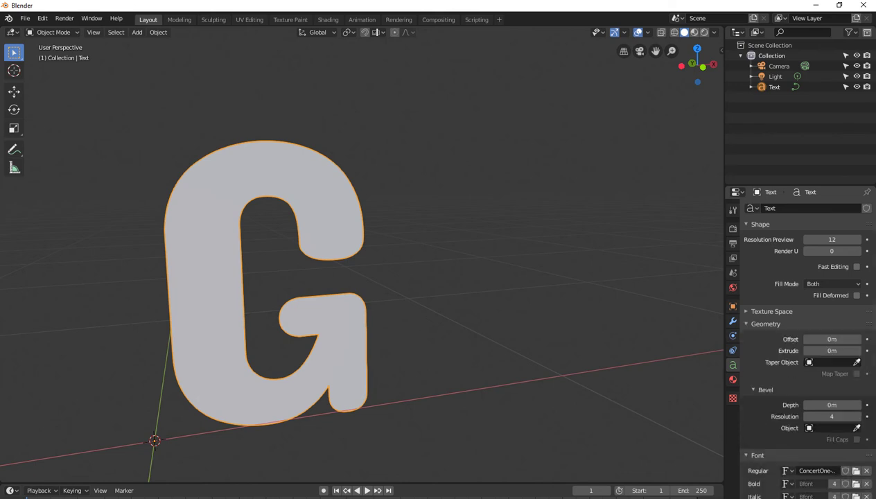
left_click_drag(832, 351, 849, 351)
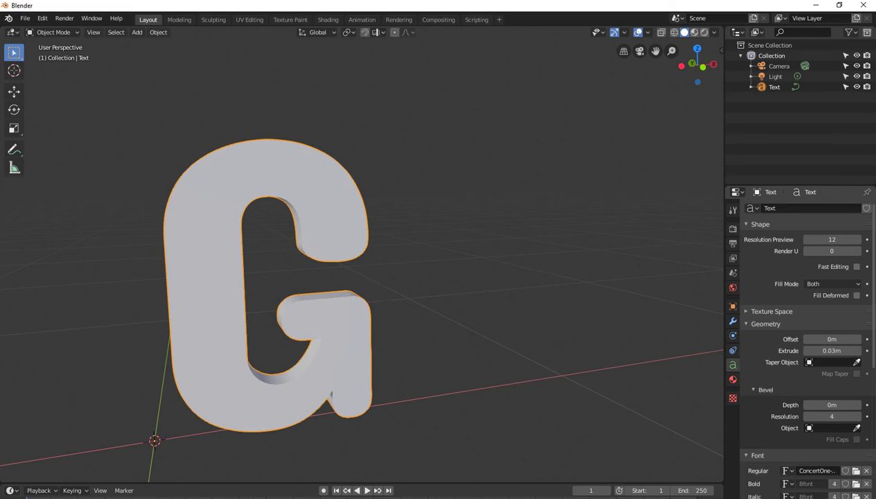
Step: Set the bevel resolution to 0 and the bevel depth to 0.01 m
left_click(806, 417)
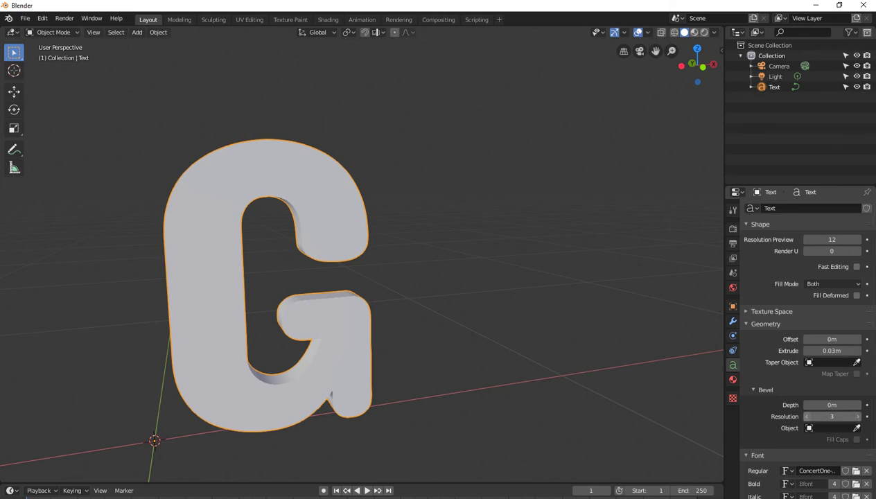
left_click(807, 417)
left_click(806, 417)
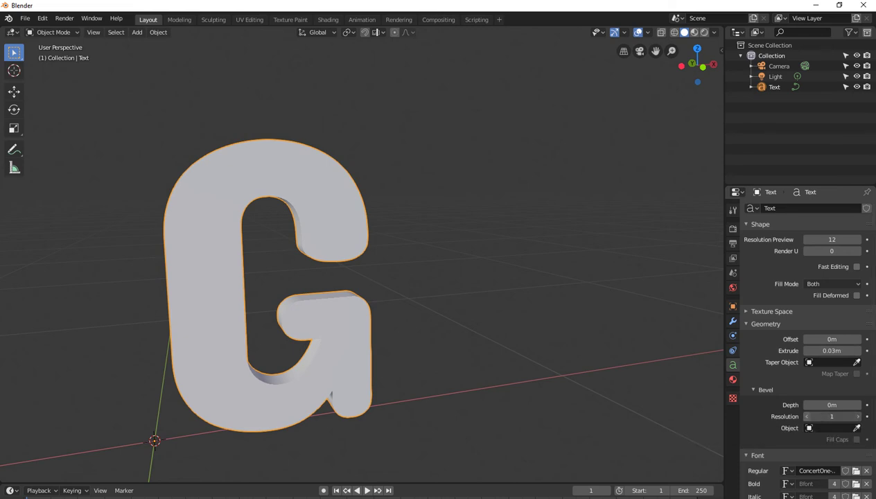
left_click(831, 404)
type("0.01")
key("Return")
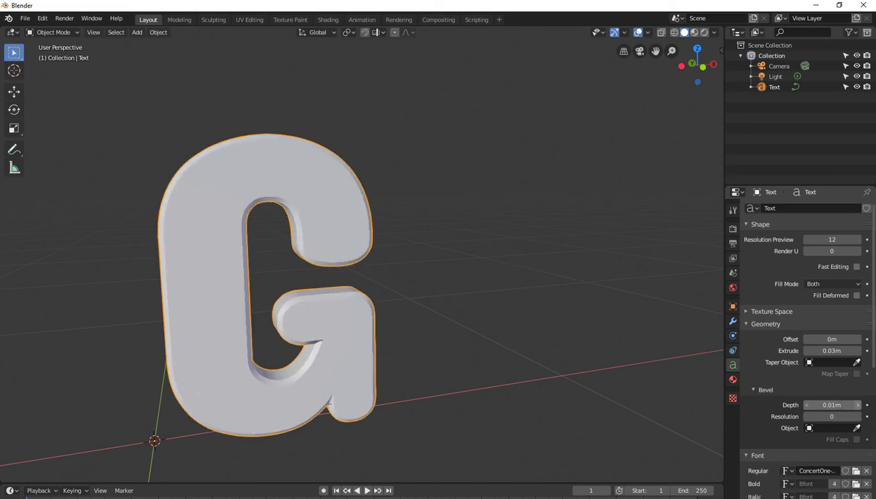
Step: Compare the G with bevel depth 0 and 0.01 m, keeping 0.01 m
left_click(831, 404)
type("0")
key("Return")
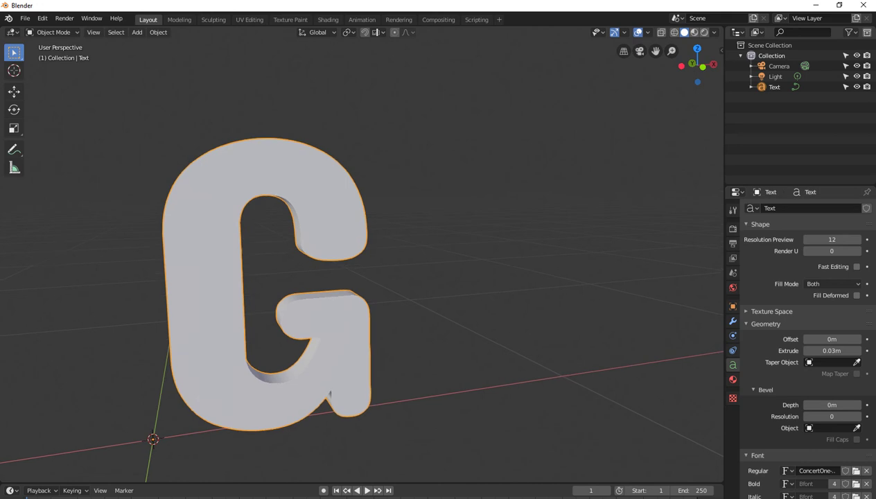
middle_click_drag(443, 277, 485, 263)
left_click(831, 404)
type("0.01")
key("Return")
middle_click_drag(443, 277, 388, 277)
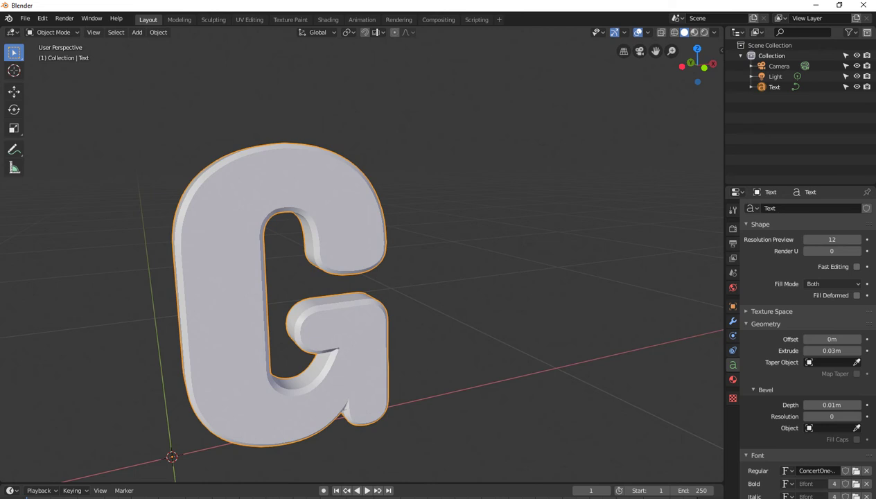
left_click(158, 31)
key("Escape")
Step: Reselect the G and apply Object > Convert to > Mesh from Curve/Meta/Surf/Text
key("alt+a")
left_click(158, 32)
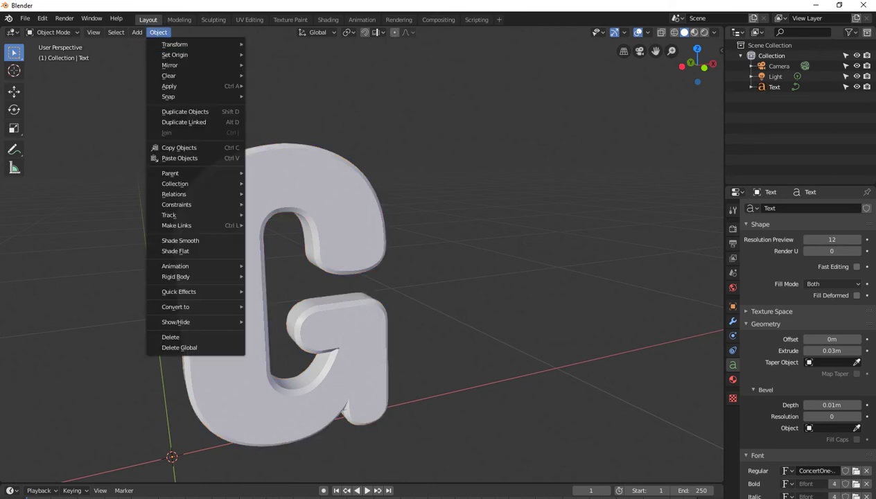
left_click(288, 320)
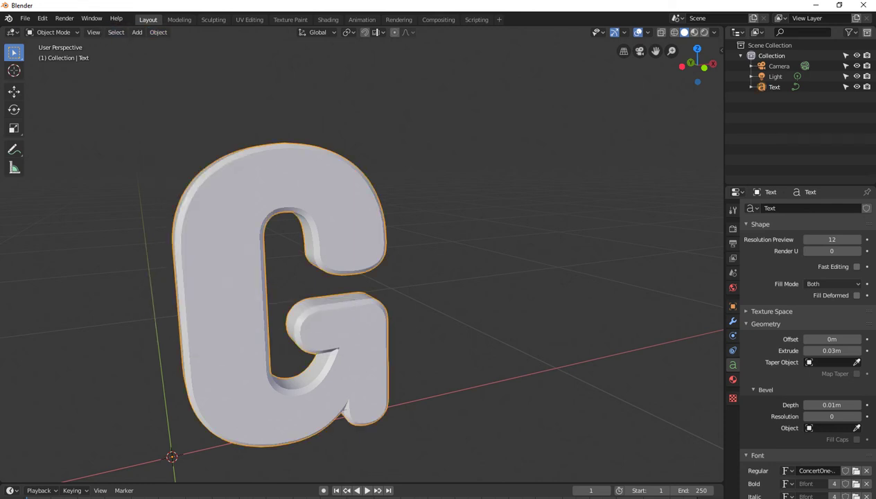
left_click(158, 32)
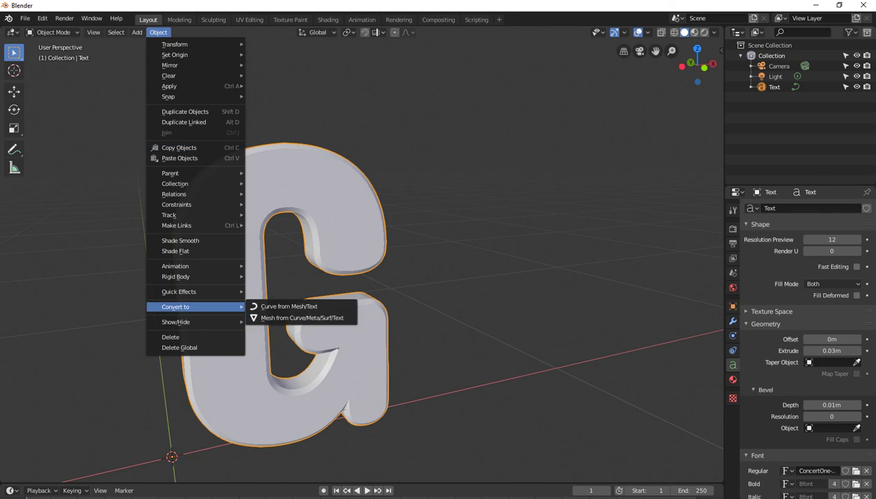
left_click(301, 318)
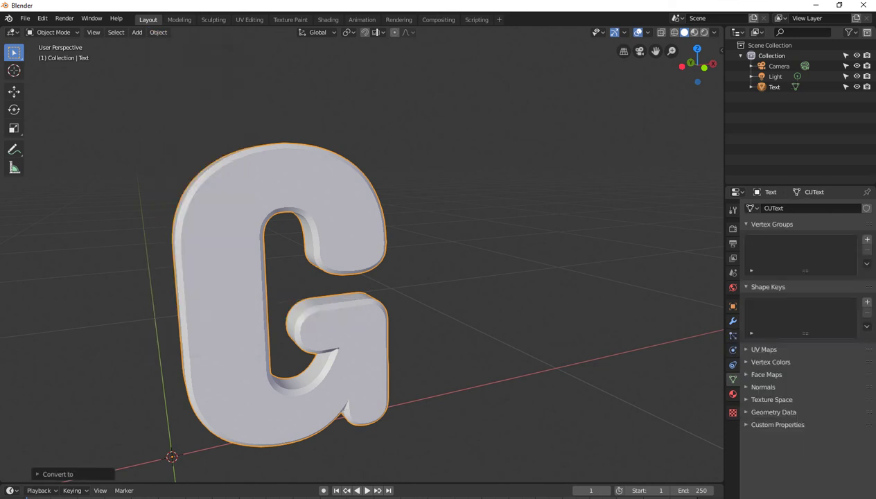
middle_click_drag(360, 277, 395, 270)
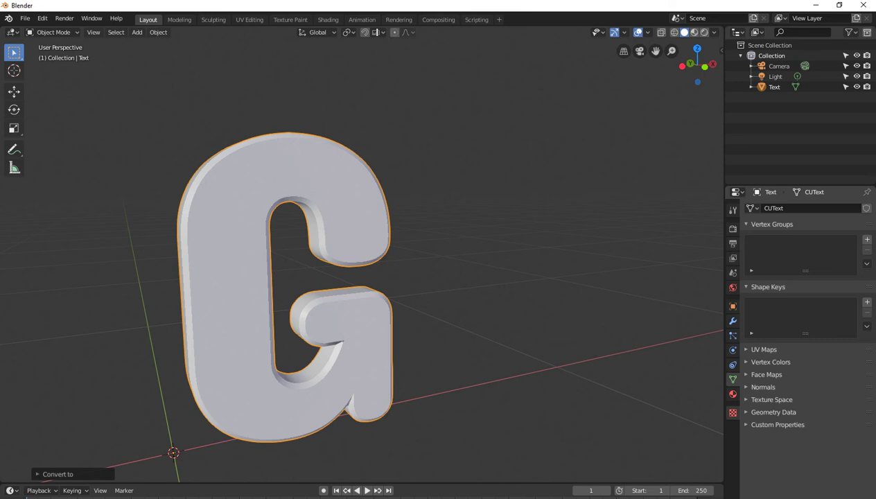
Step: Add a Remesh modifier to the G, raise Octree Depth from 4 to 7, and apply it
left_click(732, 321)
left_click(797, 208)
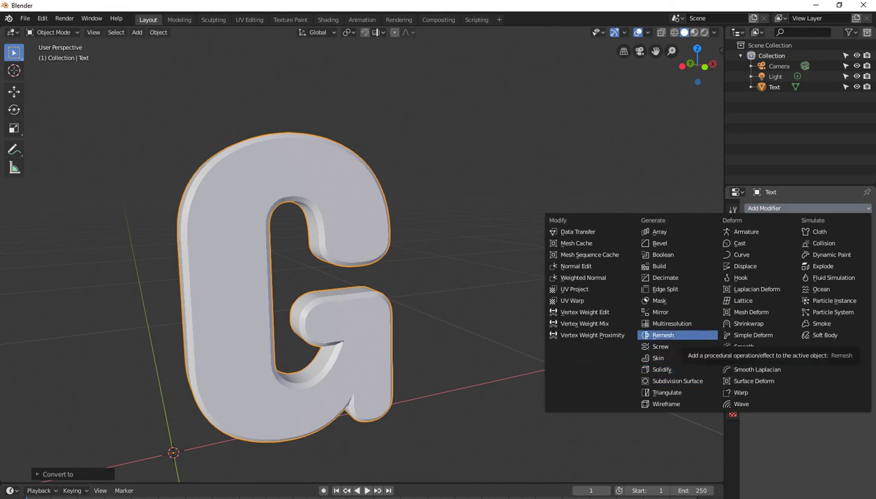
left_click(662, 334)
middle_click_drag(451, 277, 430, 277)
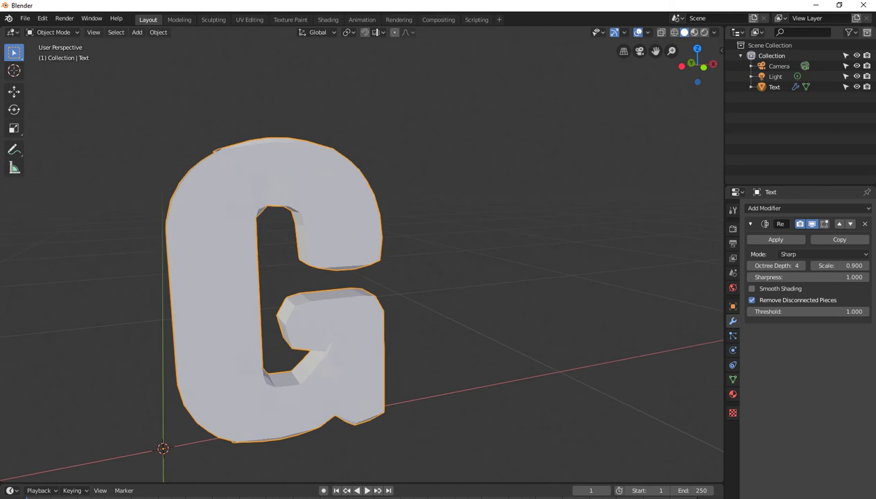
left_click_drag(775, 265, 797, 265)
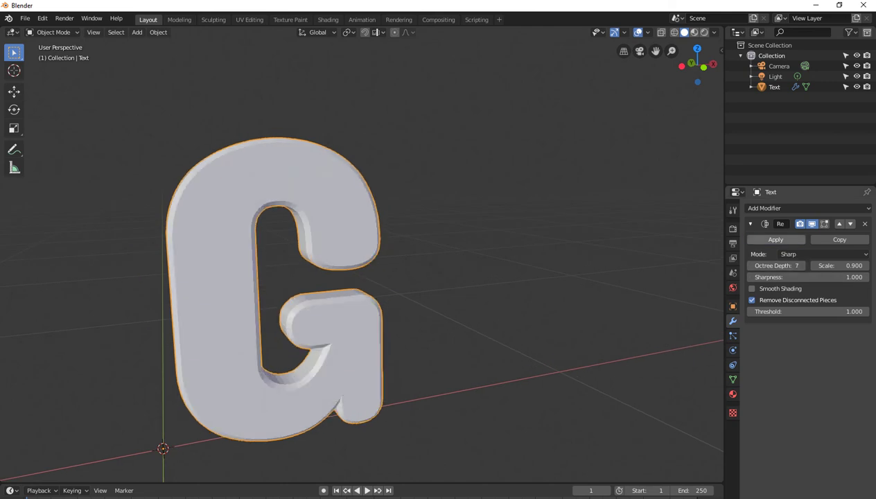
left_click(775, 239)
middle_click_drag(430, 277, 415, 281)
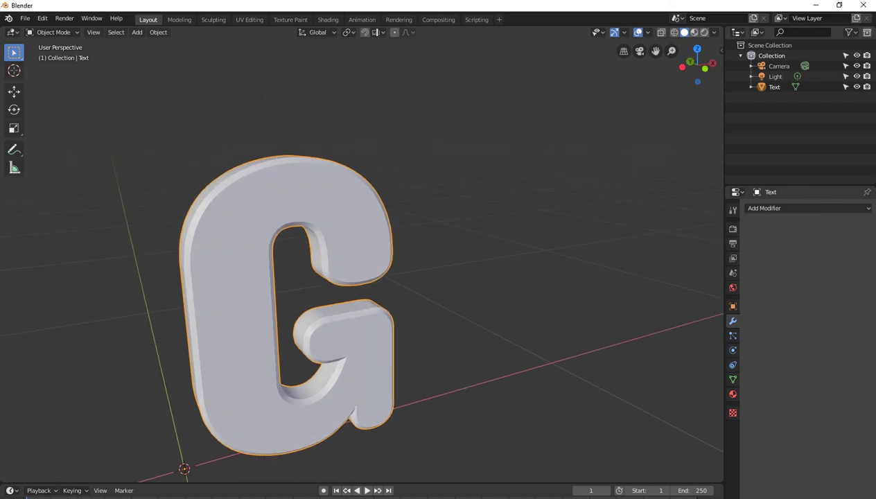
Step: Select all of the G's vertices in Edit Mode, run Smooth Vertices, and return to Object Mode
key("Tab")
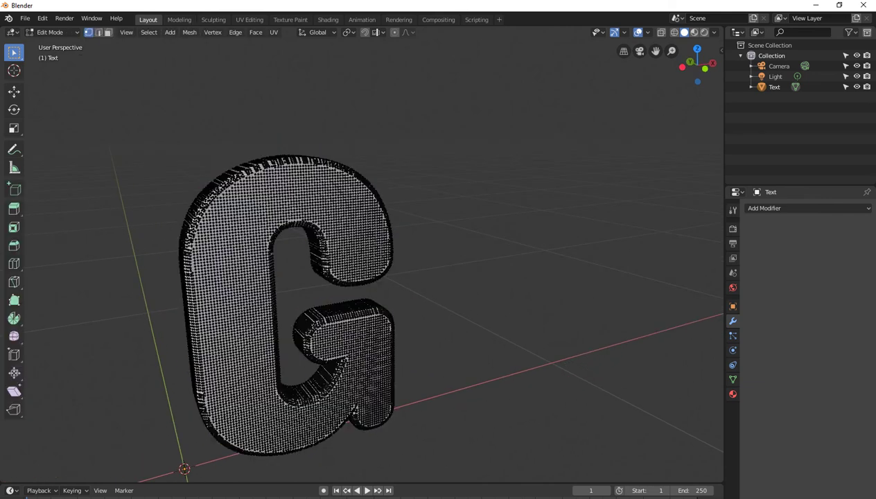
key("a")
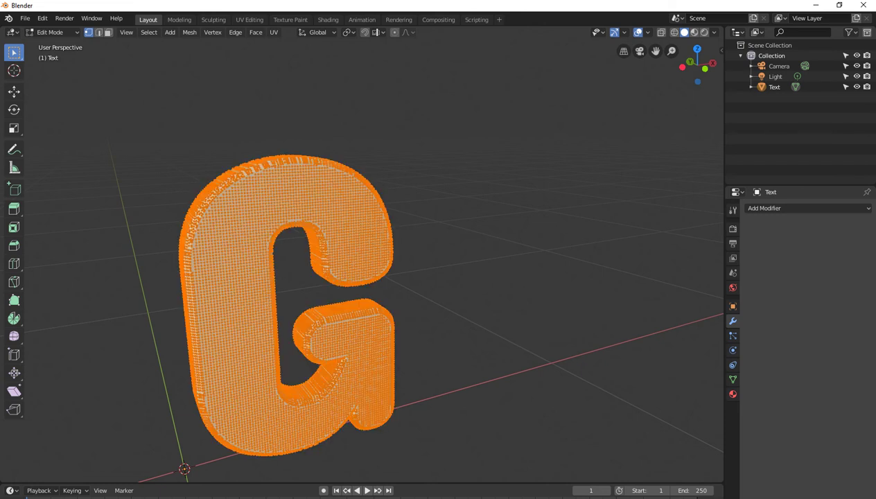
left_click(212, 32)
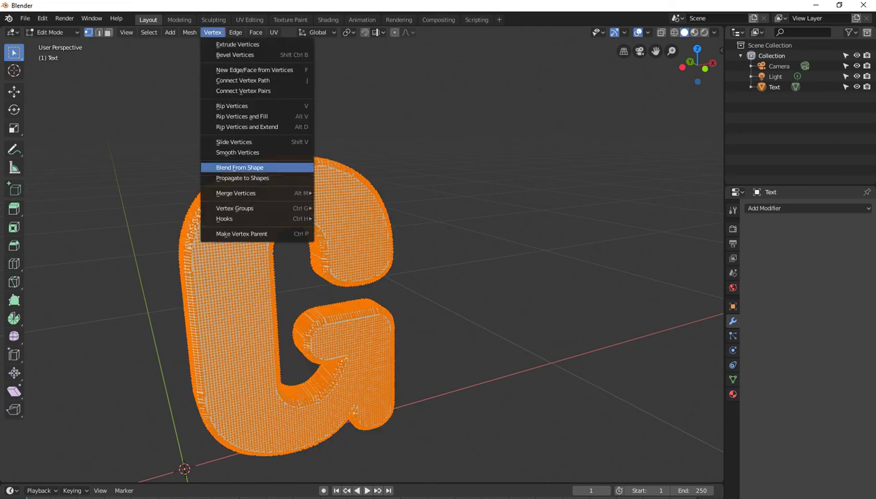
left_click(237, 152)
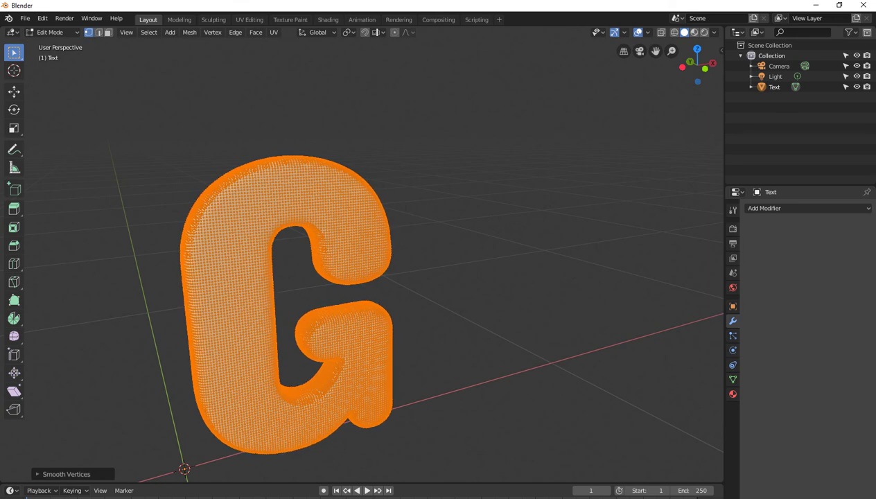
key("Tab")
middle_click_drag(361, 263, 326, 208)
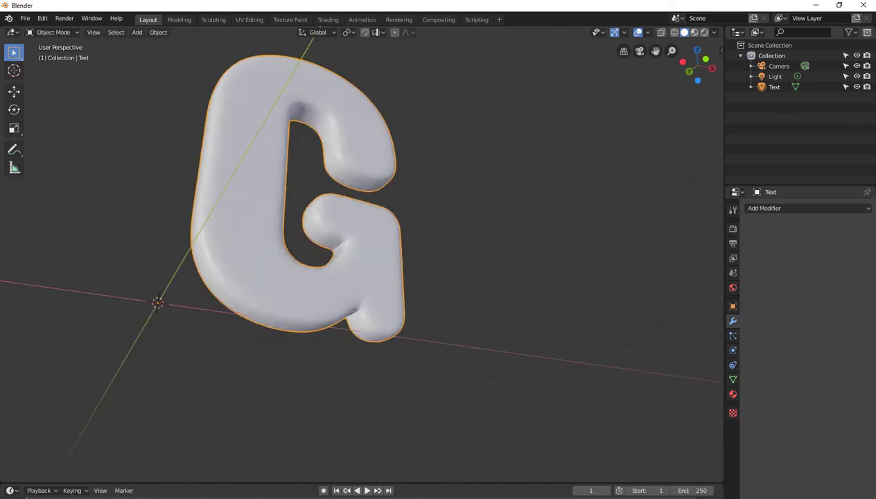
middle_click_drag(360, 263, 422, 239)
scroll(360, 263, "up", 2)
scroll(360, 263, "down", 2)
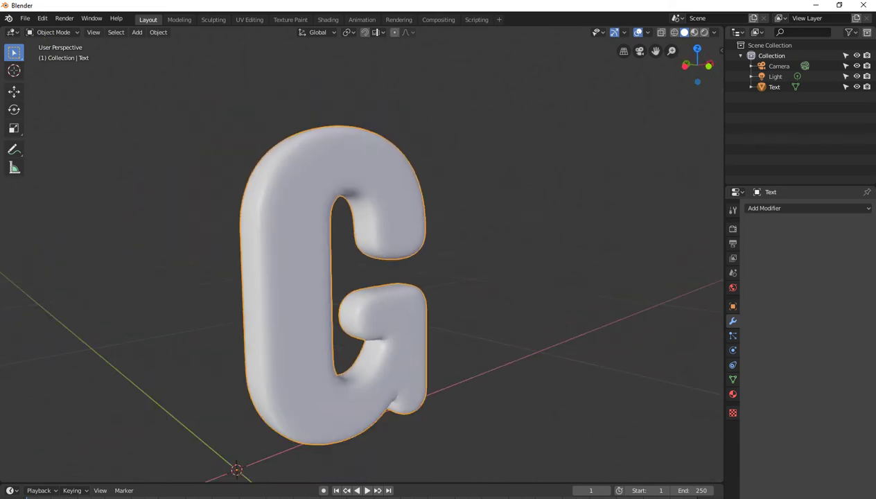
Step: Create a new material with a dark red Base Color and switch to Material Preview shading
left_click(732, 394)
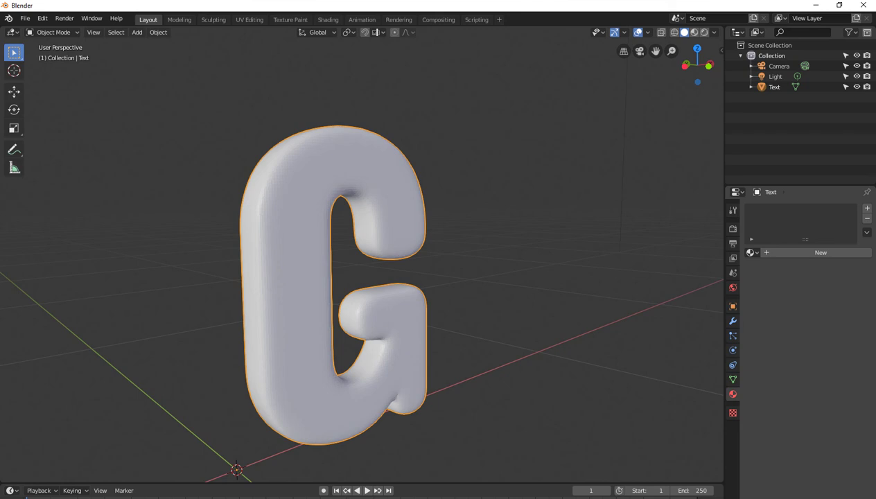
left_click(821, 252)
left_click(835, 358)
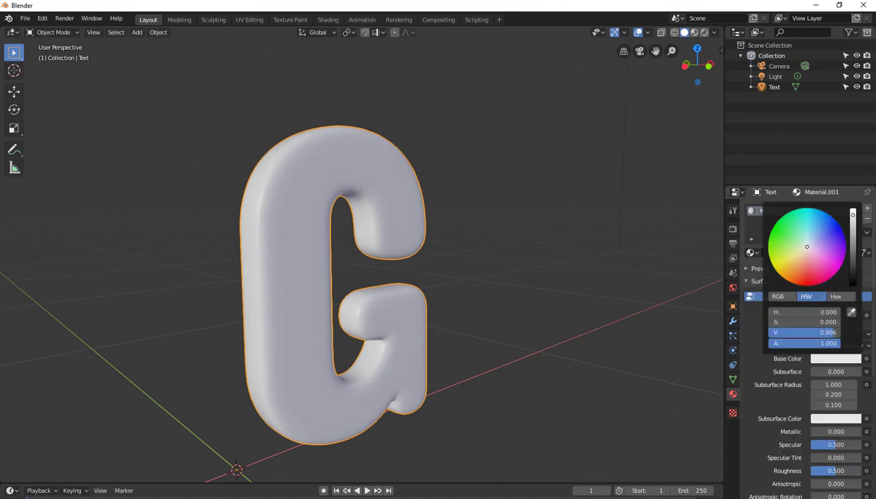
left_click_drag(806, 247, 812, 284)
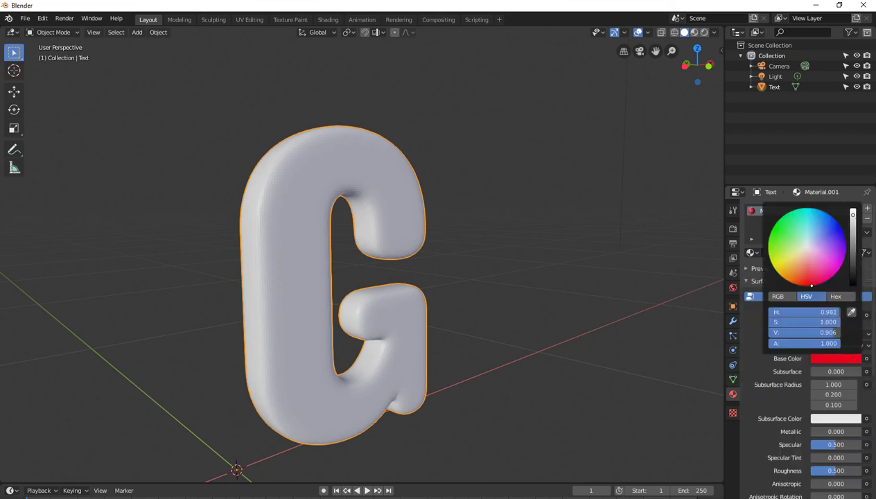
left_click_drag(803, 332, 790, 332)
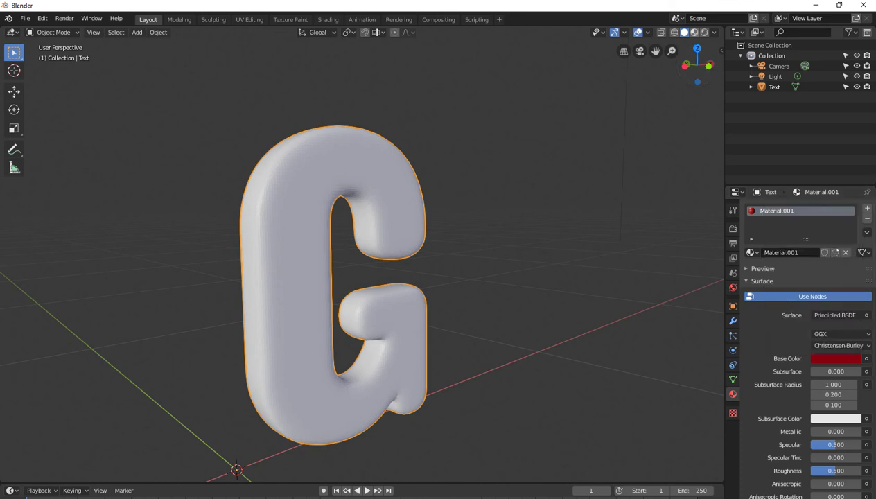
left_click(693, 32)
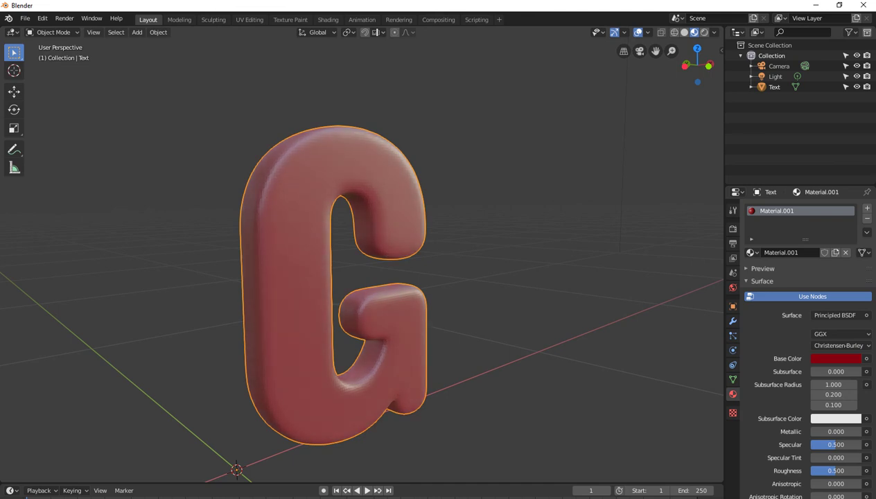
mouse_move(360, 277)
middle_mouse_down()
mouse_move(277, 277)
mouse_move(326, 287)
mouse_move(331, 298)
middle_mouse_up()
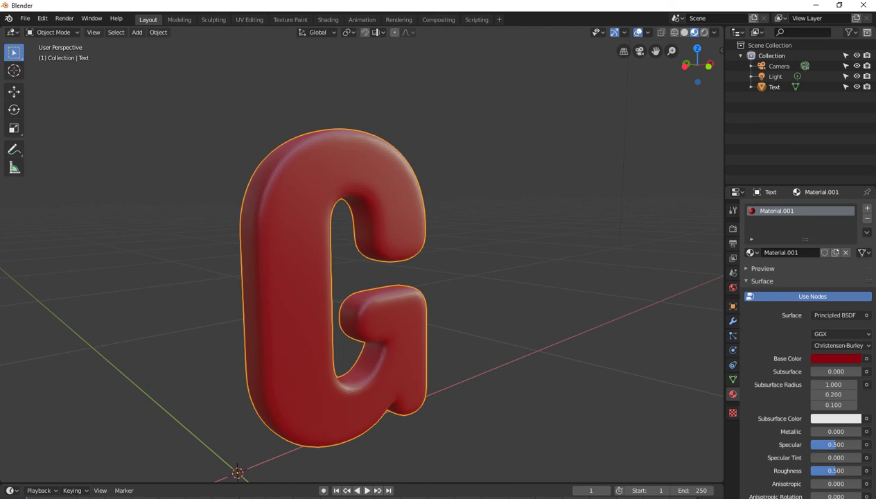
key("Tab")
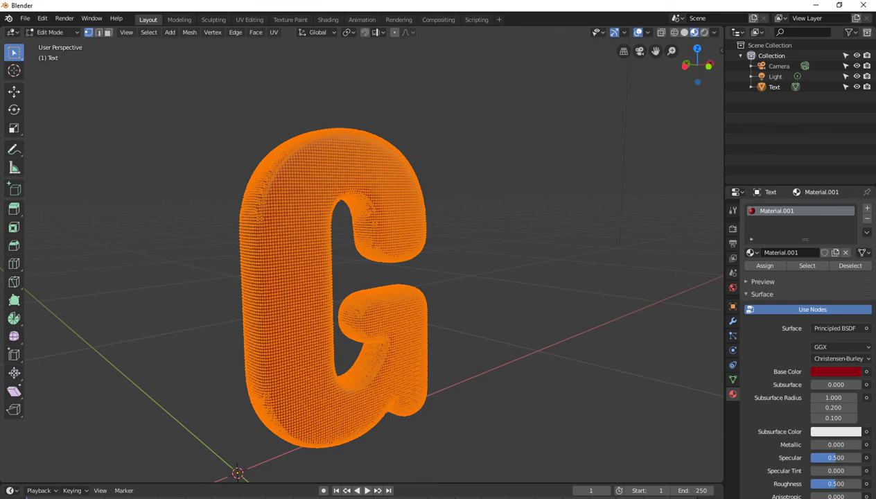
key("Tab")
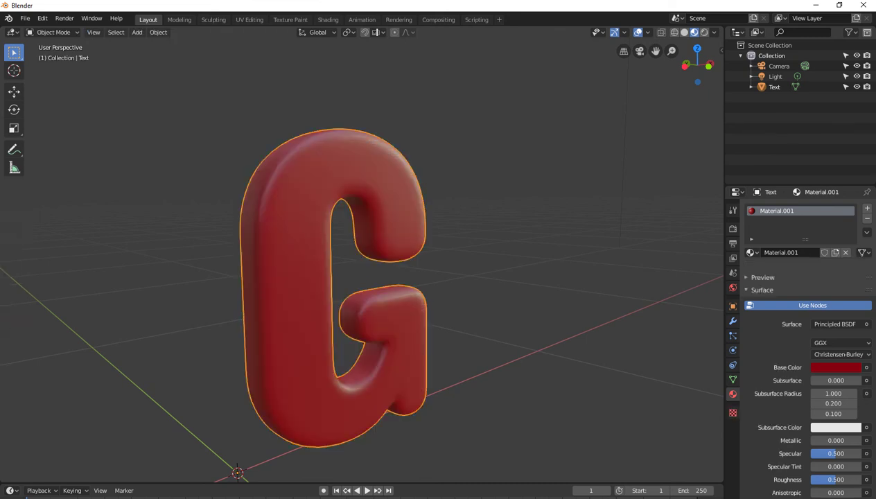
mouse_move(360, 277)
middle_mouse_down()
mouse_move(714, 277)
mouse_move(388, 277)
mouse_move(443, 277)
middle_mouse_up()
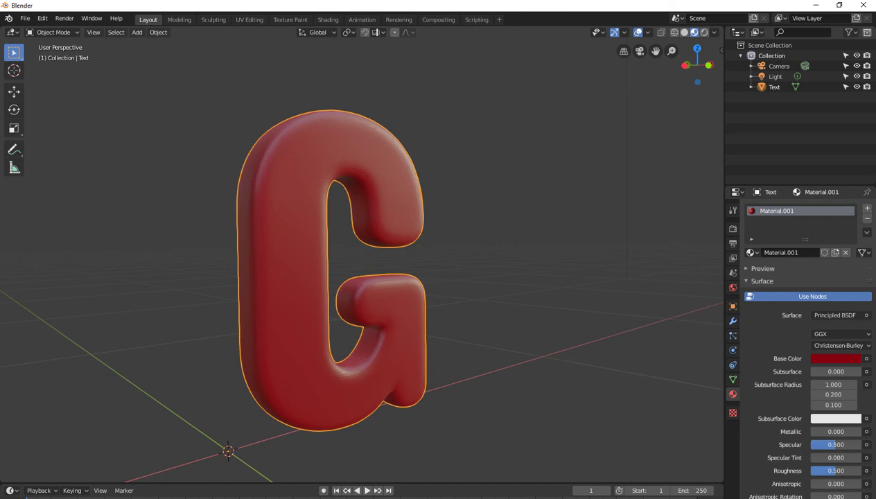
scroll(360, 277, "up", 2)
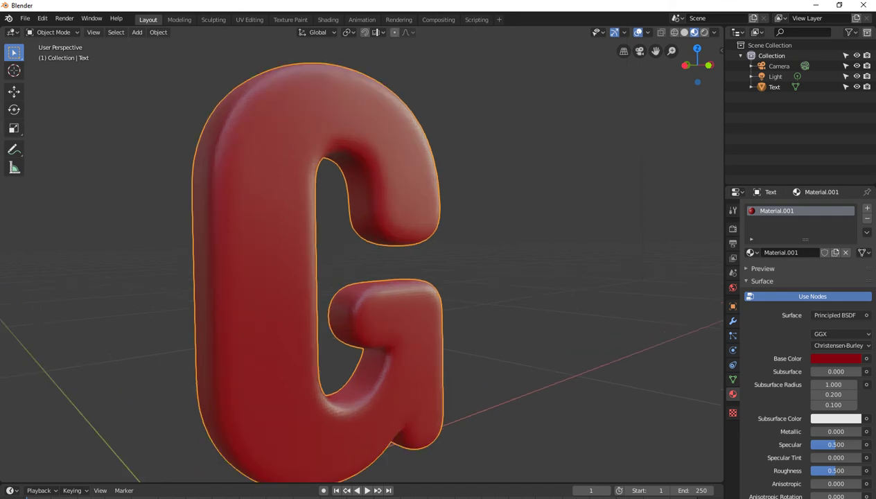